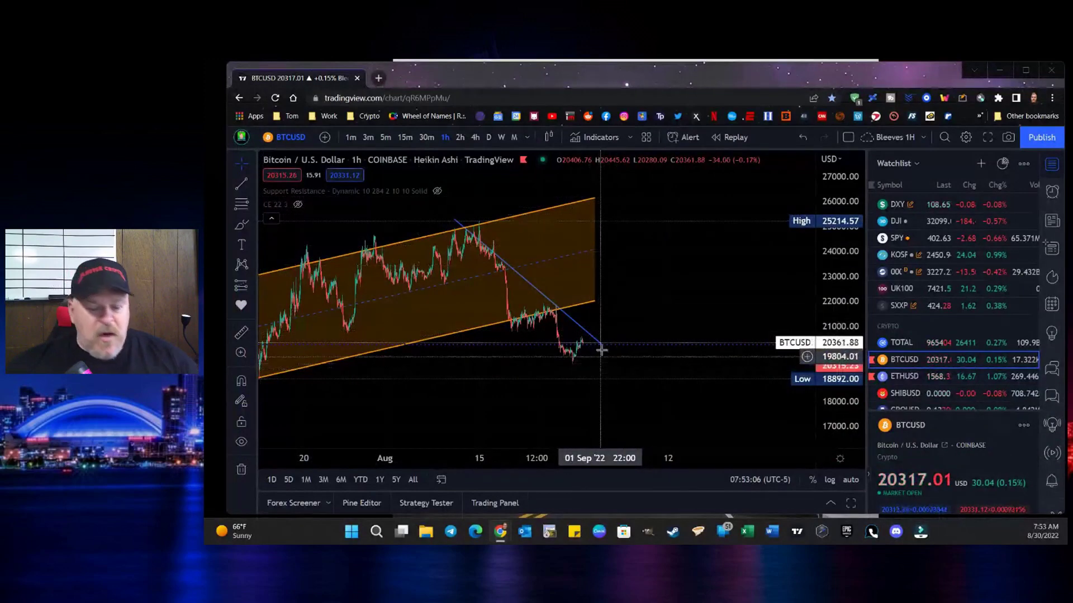
Step: Zoom the BTCUSD hourly chart onto the late-August drop and stretch the price scale taller
scroll(594, 324, up, 2)
scroll(594, 325, up, 2)
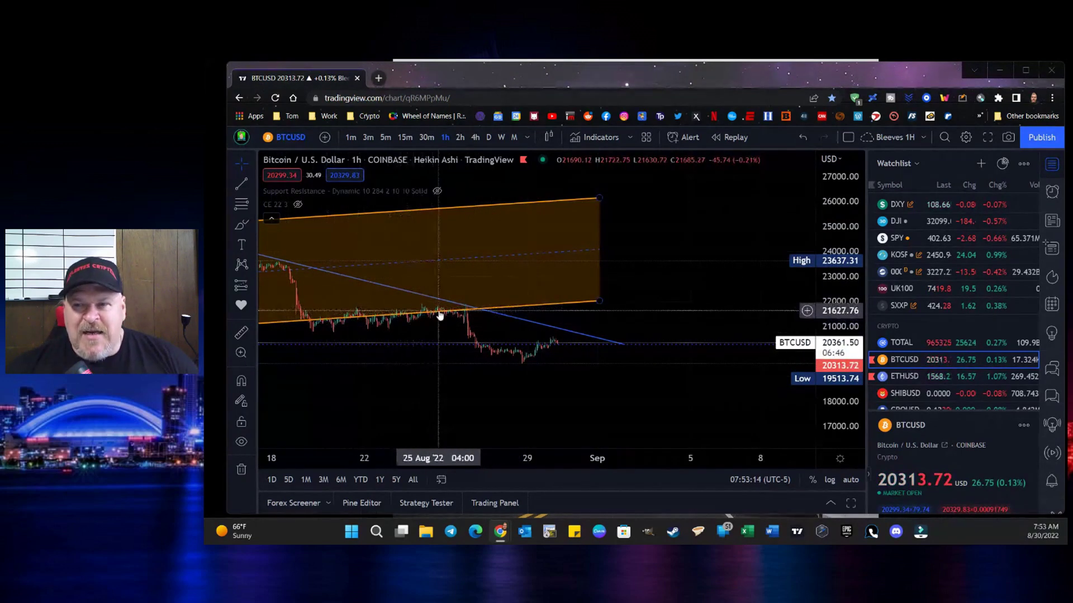
scroll(419, 307, down, 5)
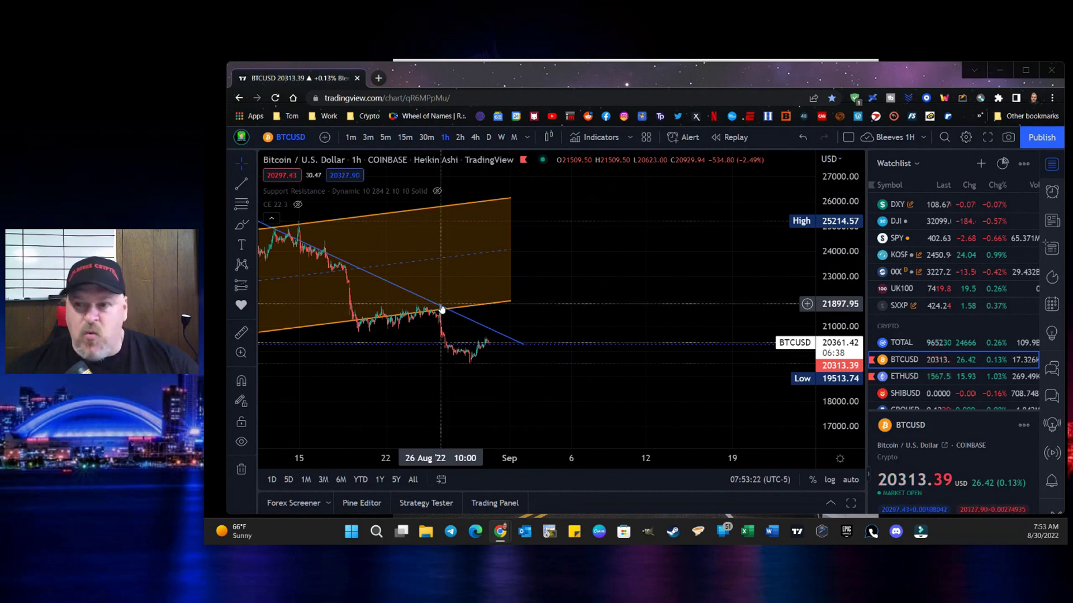
scroll(441, 309, up, 2)
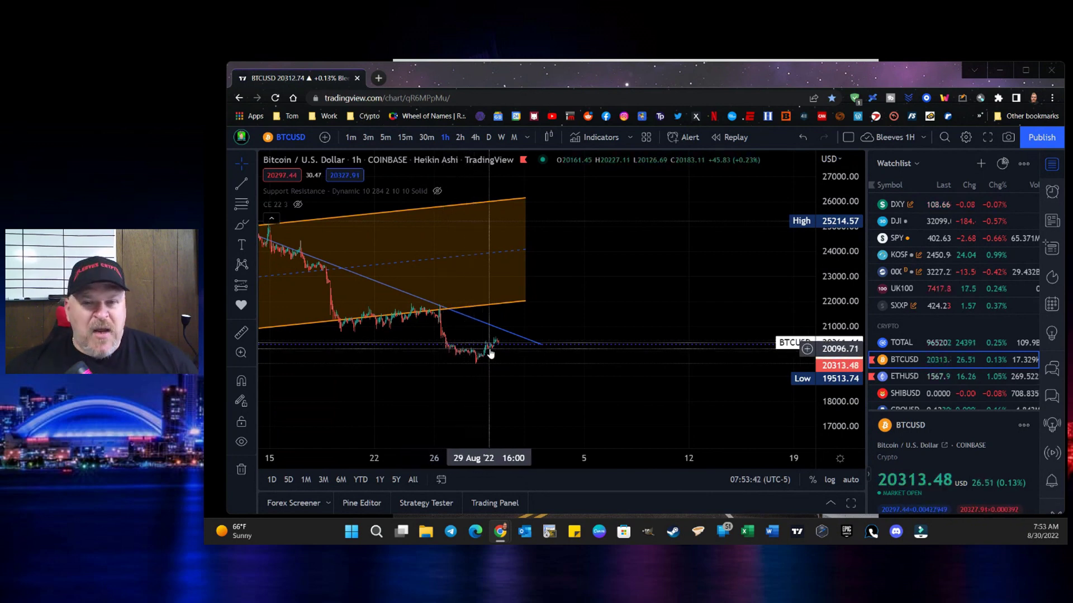
scroll(491, 349, up, 4)
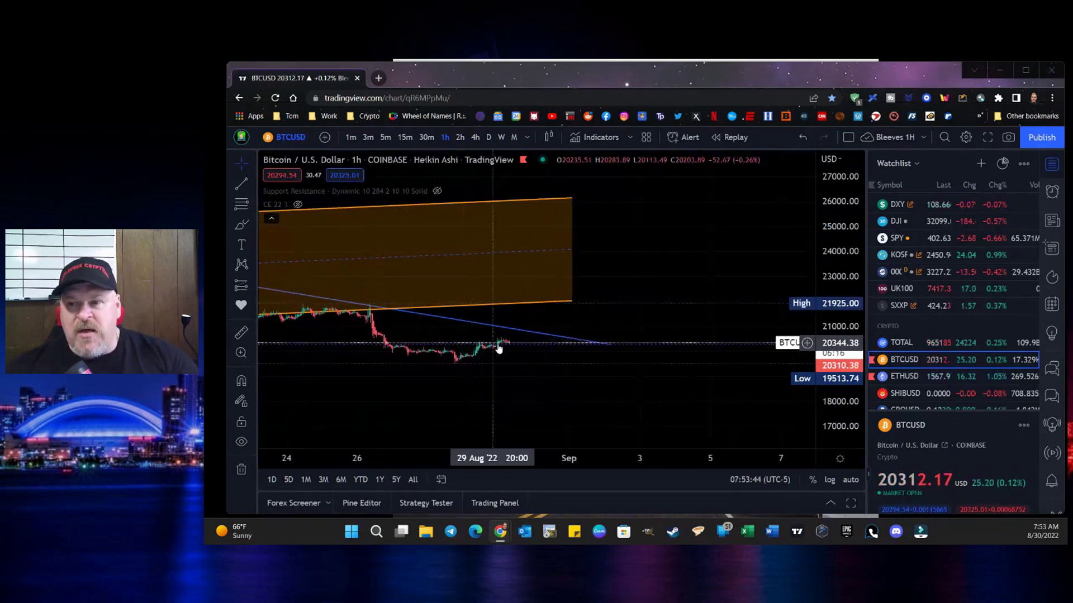
drag(844, 393, 843, 335)
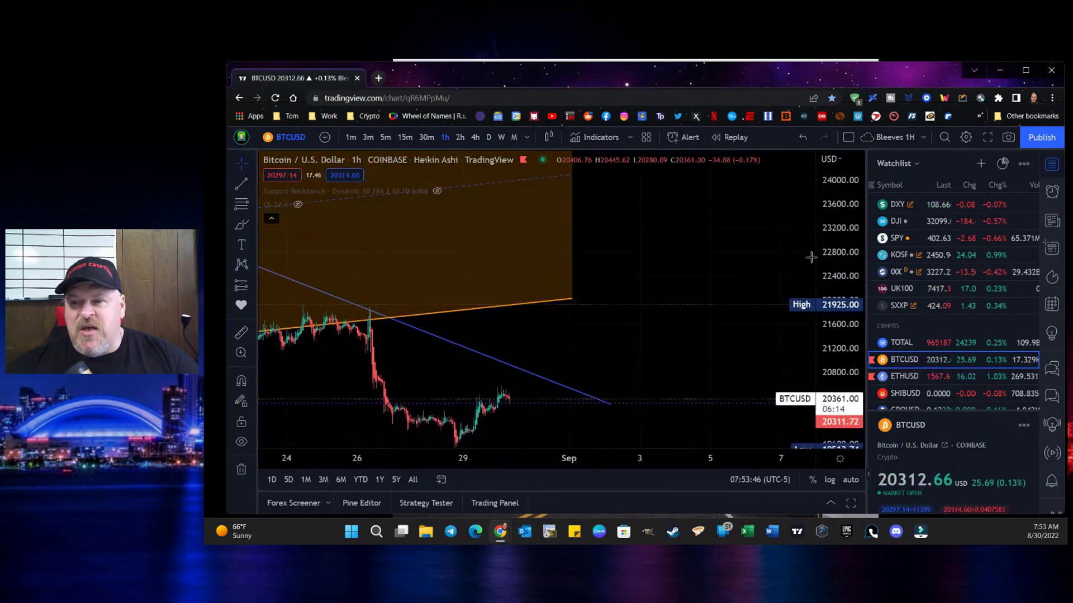
drag(577, 337, 592, 263)
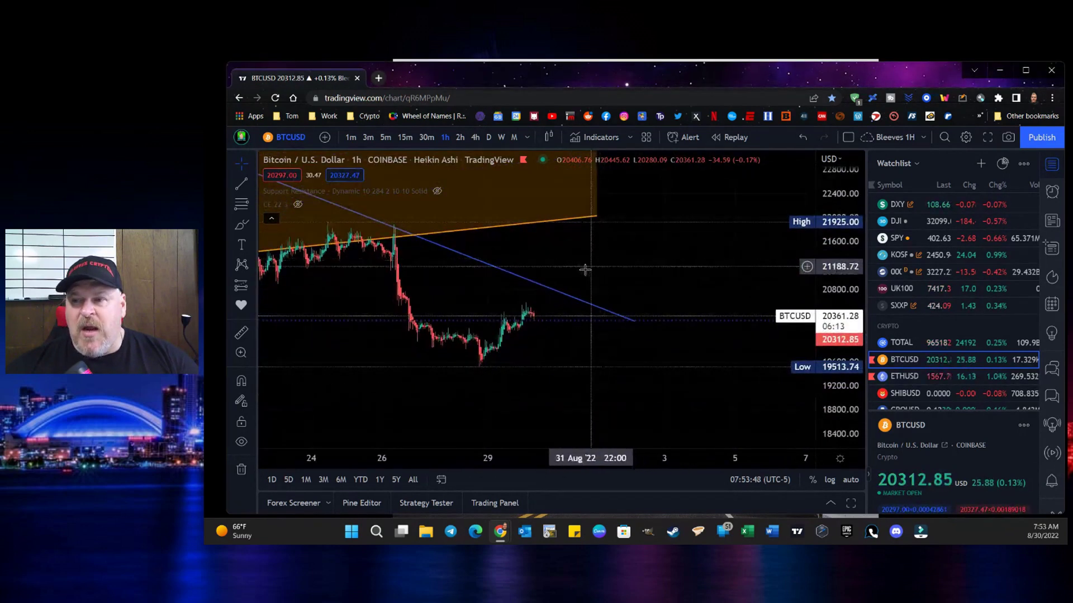
Step: With the Brush, sketch yellow breakout and breakdown projections off the blue trendline
click(244, 225)
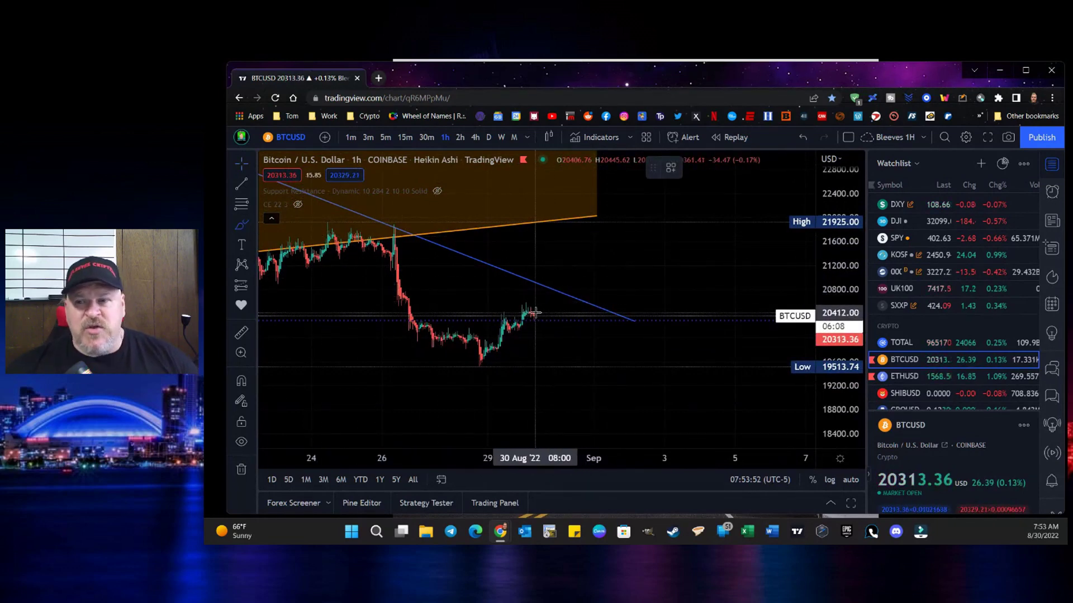
drag(536, 314, 563, 296)
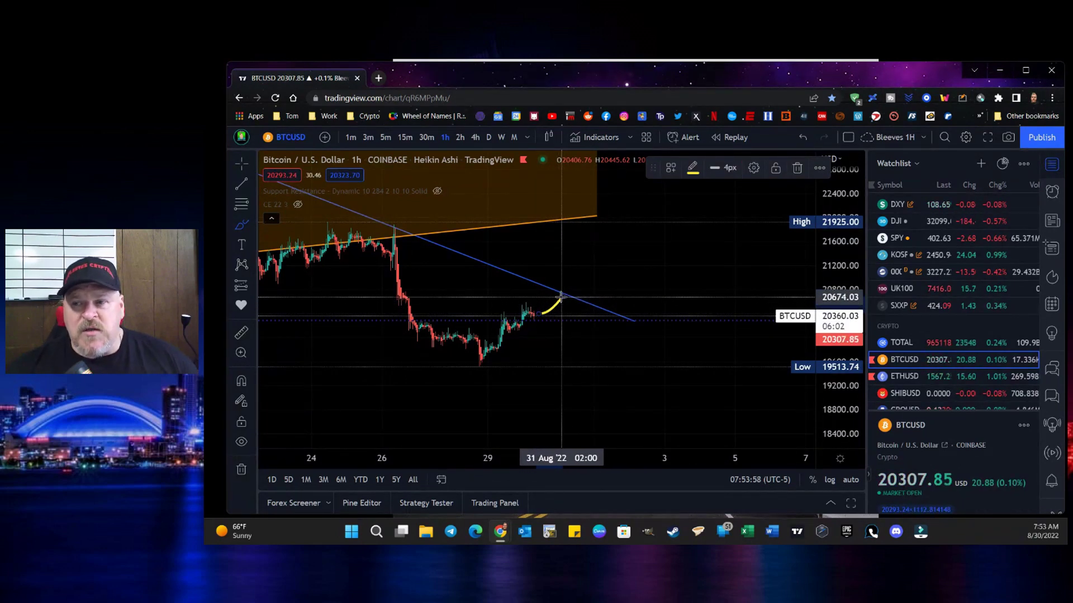
mouse_move(563, 300)
mouse_down()
mouse_move(576, 304)
mouse_move(591, 258)
mouse_move(587, 295)
mouse_move(609, 244)
mouse_up()
scroll(480, 252, down, 3)
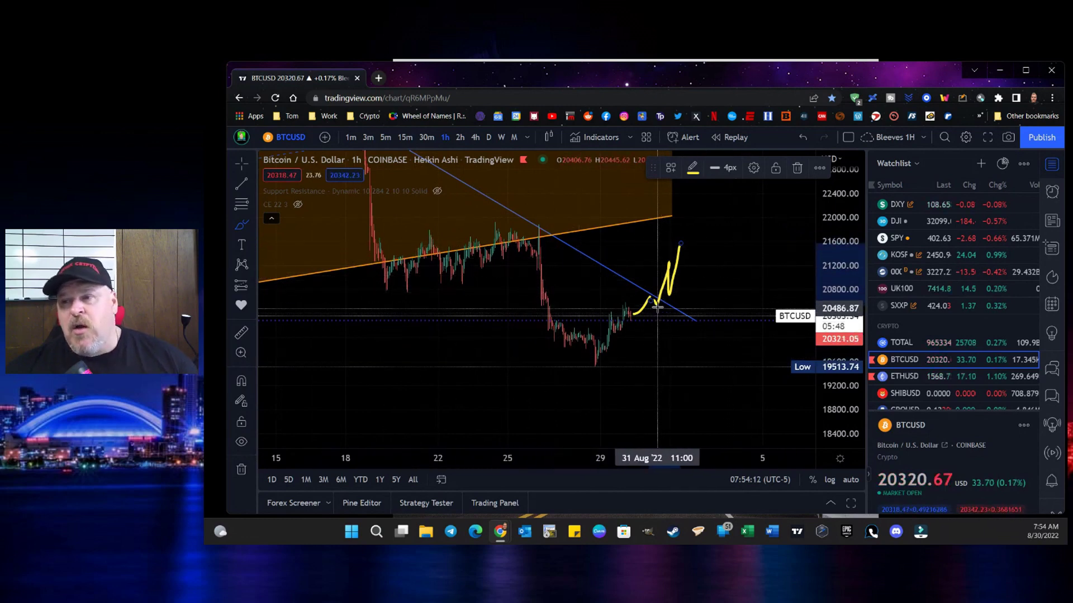
drag(657, 306, 677, 359)
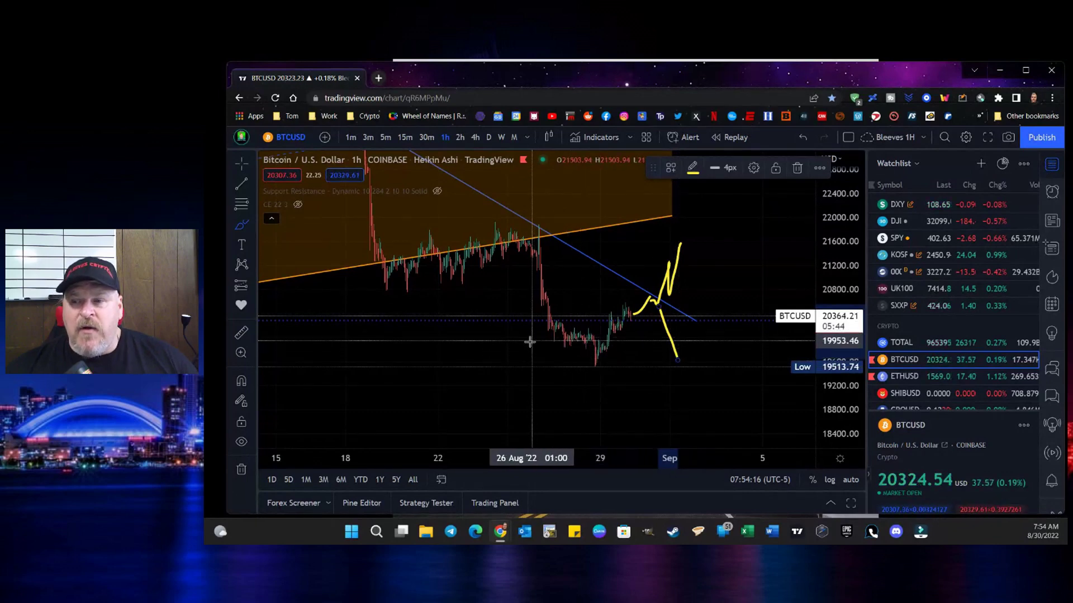
Step: Draw two yellow horizontal support lines below the recent lows and pan back to mid-June
mouse_move(524, 344)
mouse_down()
mouse_move(612, 345)
mouse_move(553, 347)
mouse_move(584, 358)
mouse_up()
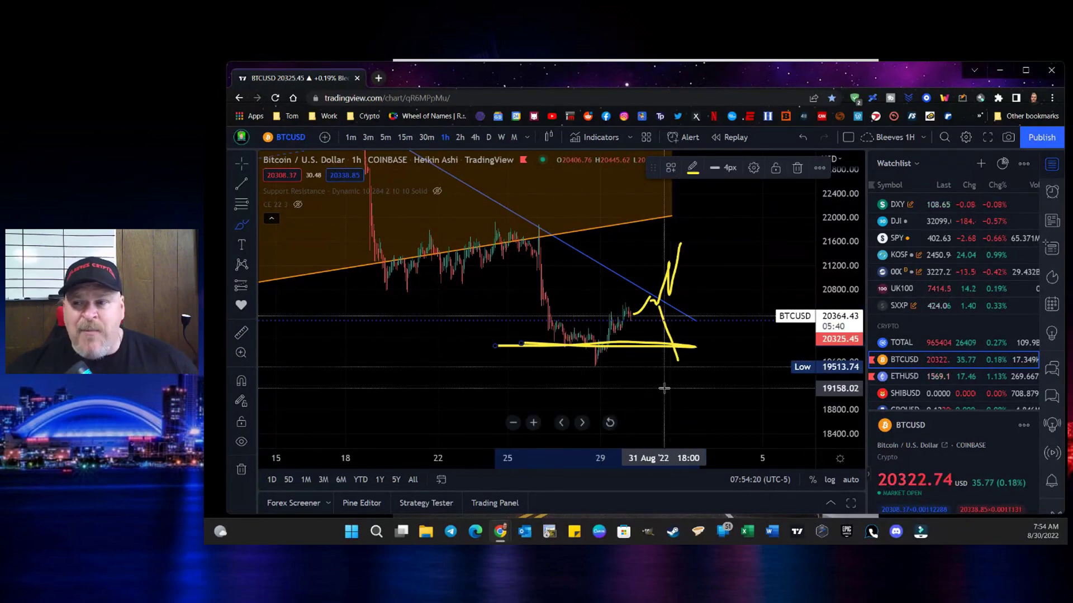
scroll(664, 388, down, 8)
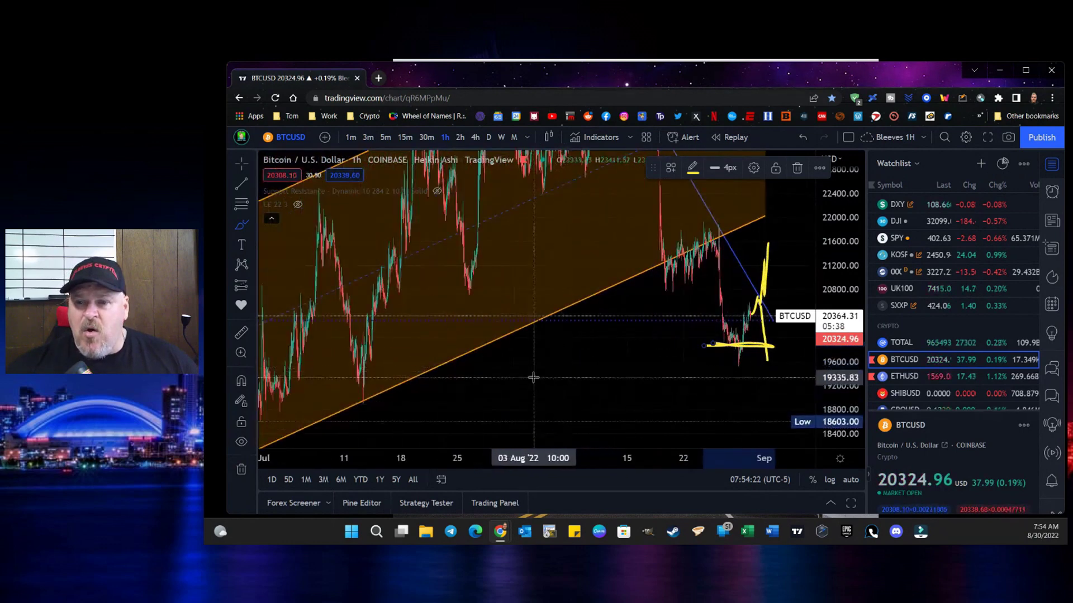
scroll(534, 377, down, 3)
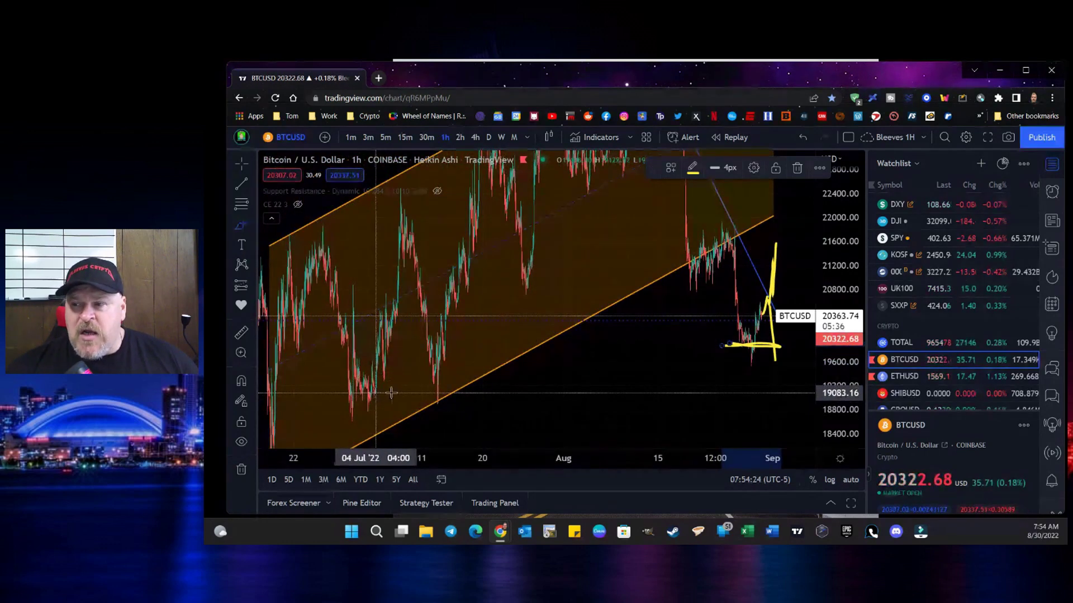
mouse_move(745, 386)
mouse_down()
mouse_move(715, 390)
mouse_move(794, 390)
mouse_up()
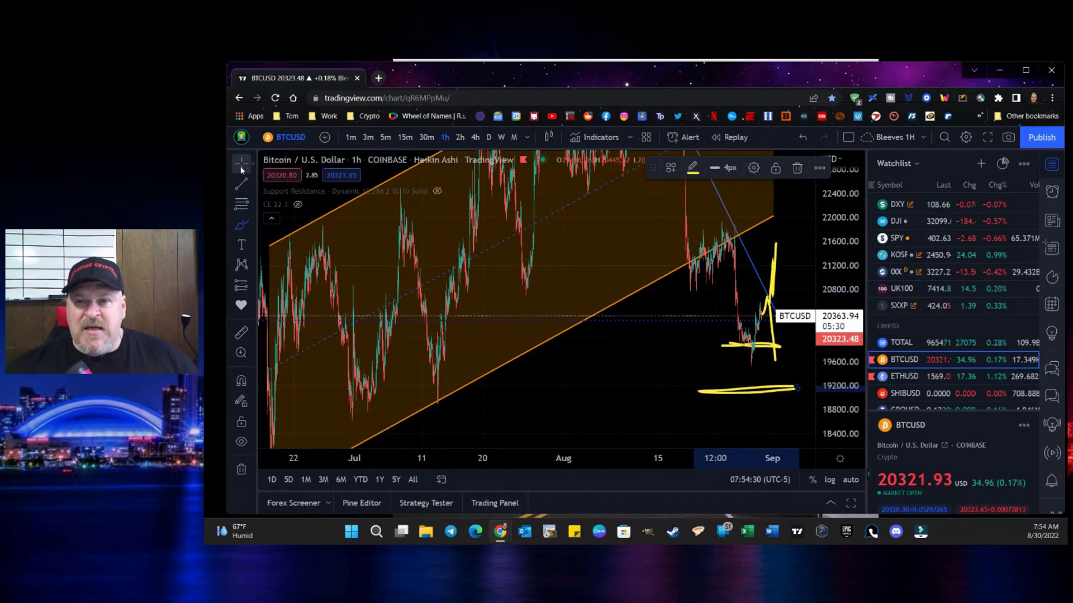
drag(386, 388, 501, 228)
Step: Unhide Support Resistance, step through 4h, 2h and daily timeframes, and pan to the 2020–2024 levels
click(474, 137)
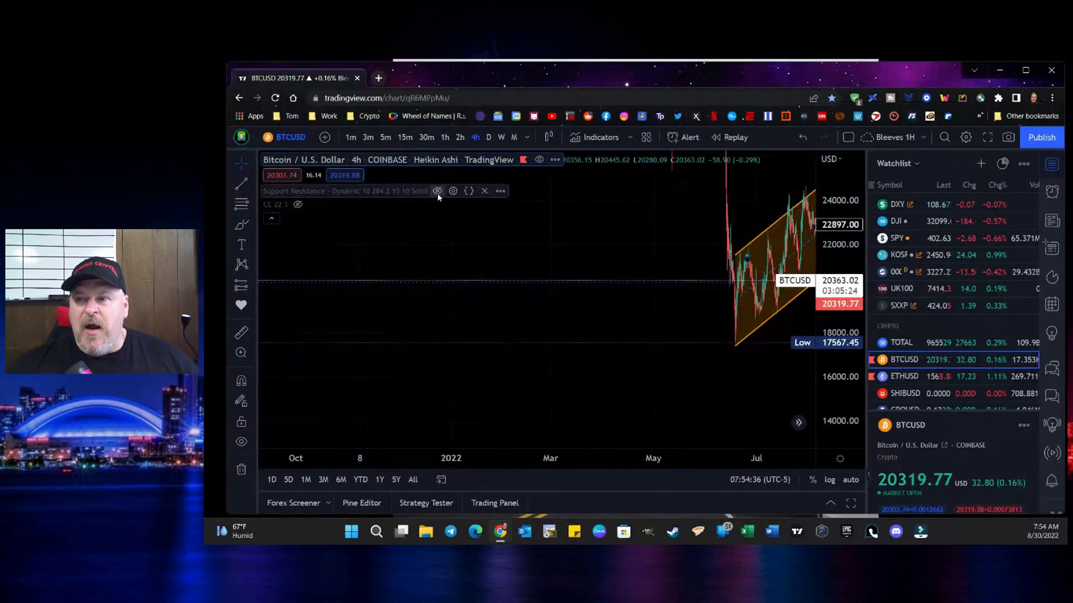
click(437, 191)
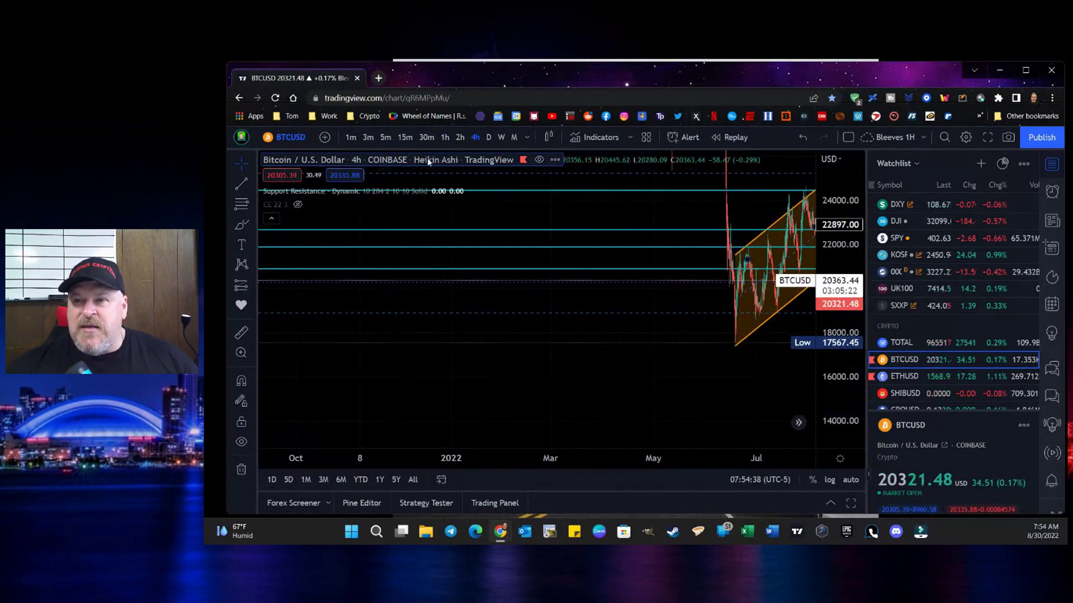
click(455, 140)
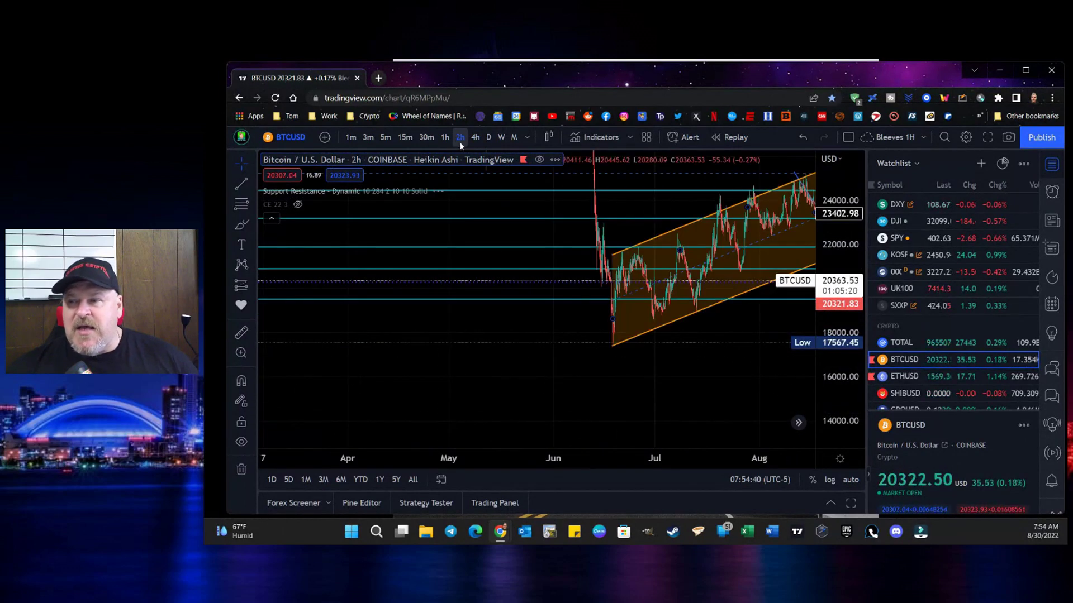
click(488, 136)
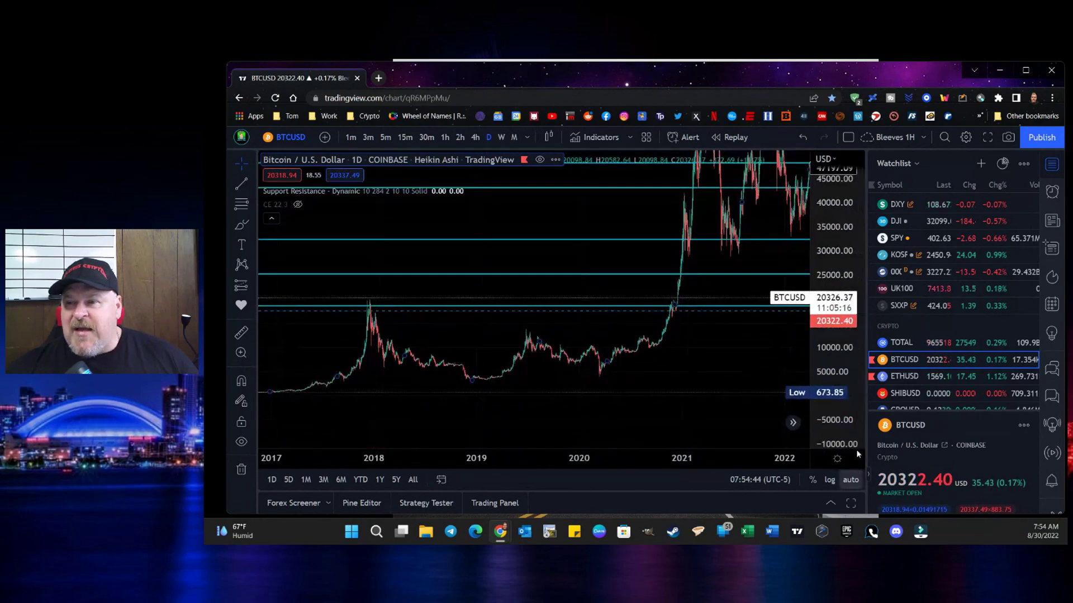
drag(702, 383, 430, 376)
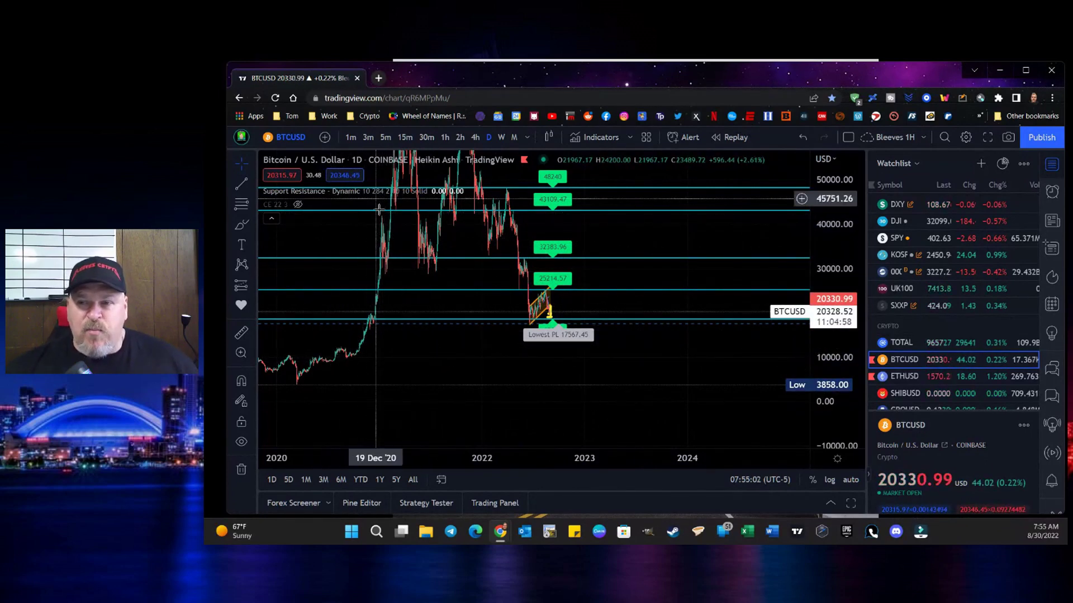
Step: Return to the 1-hour timeframe, reset the view, and frame the past week's candles and yellow lines
click(444, 137)
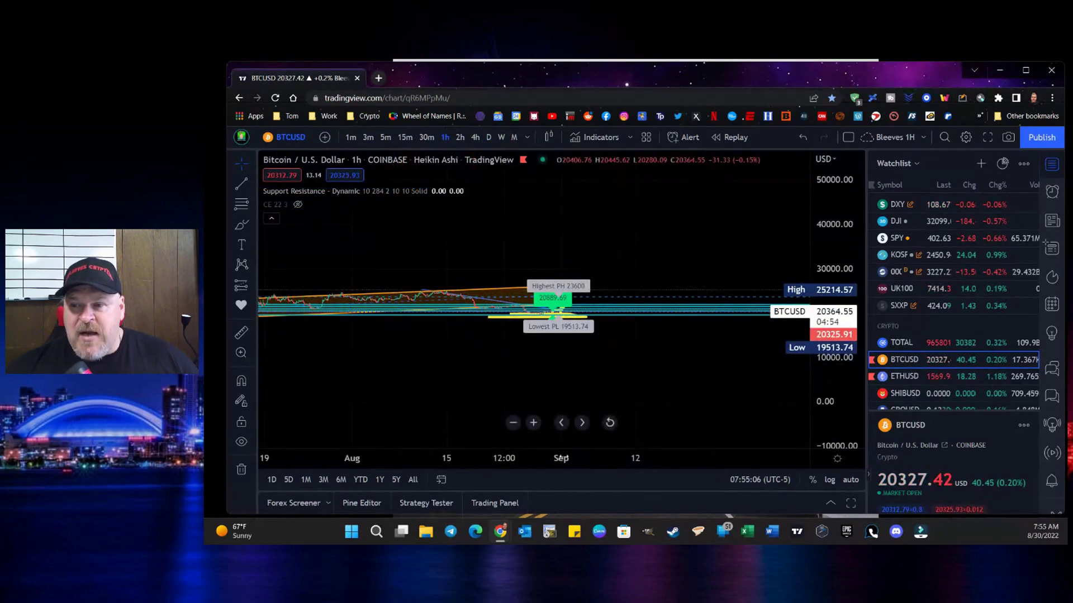
click(610, 423)
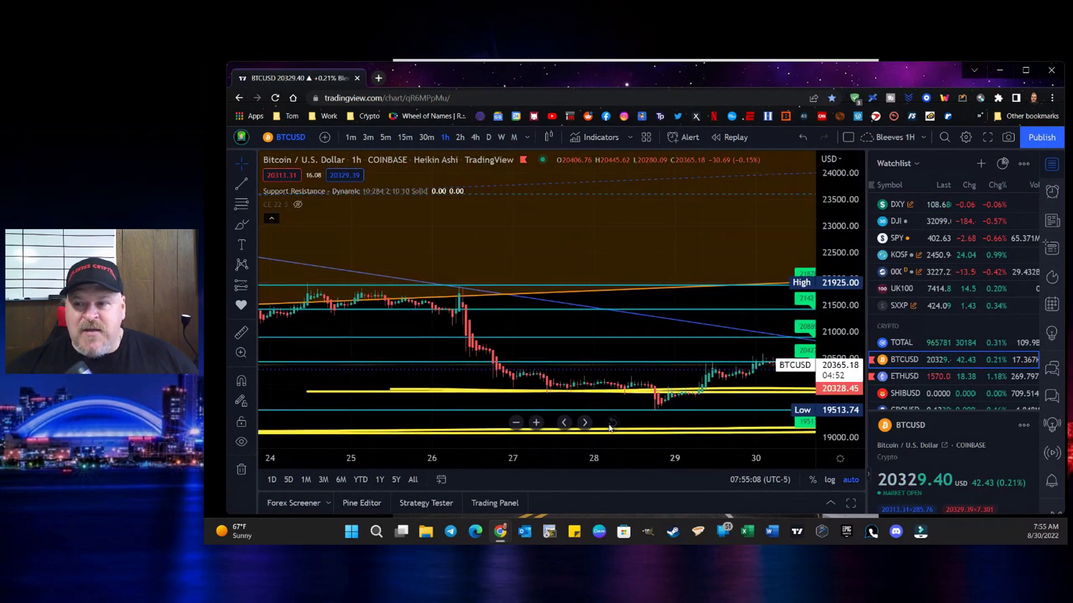
drag(622, 357, 334, 358)
drag(836, 324, 682, 209)
scroll(643, 351, down, 2)
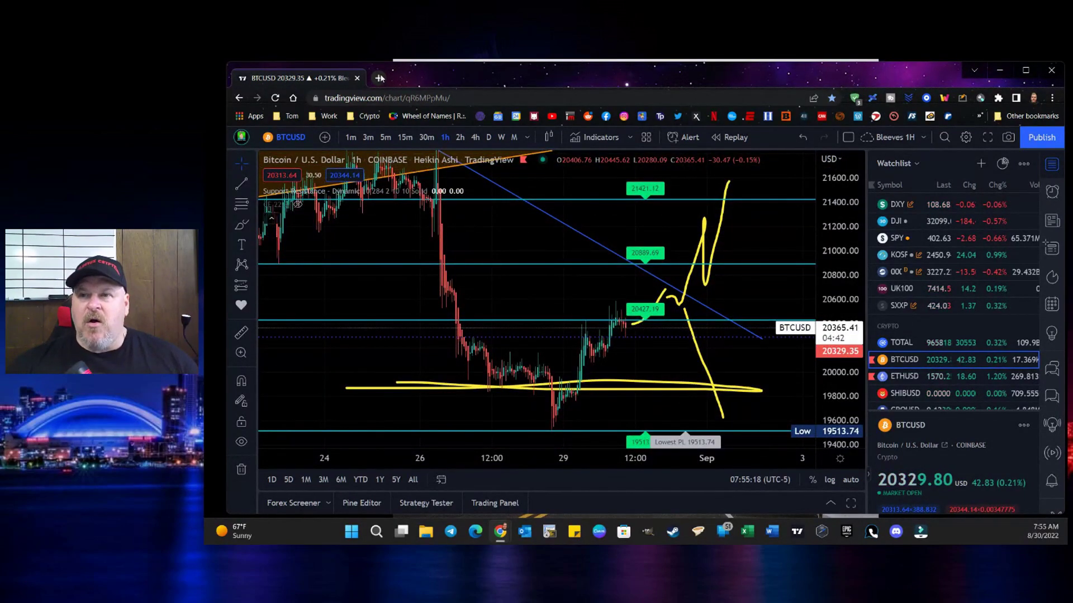
Step: Drop the DOW symbol search and Google 'dow overnight' in a new browser tab
text(DOW)
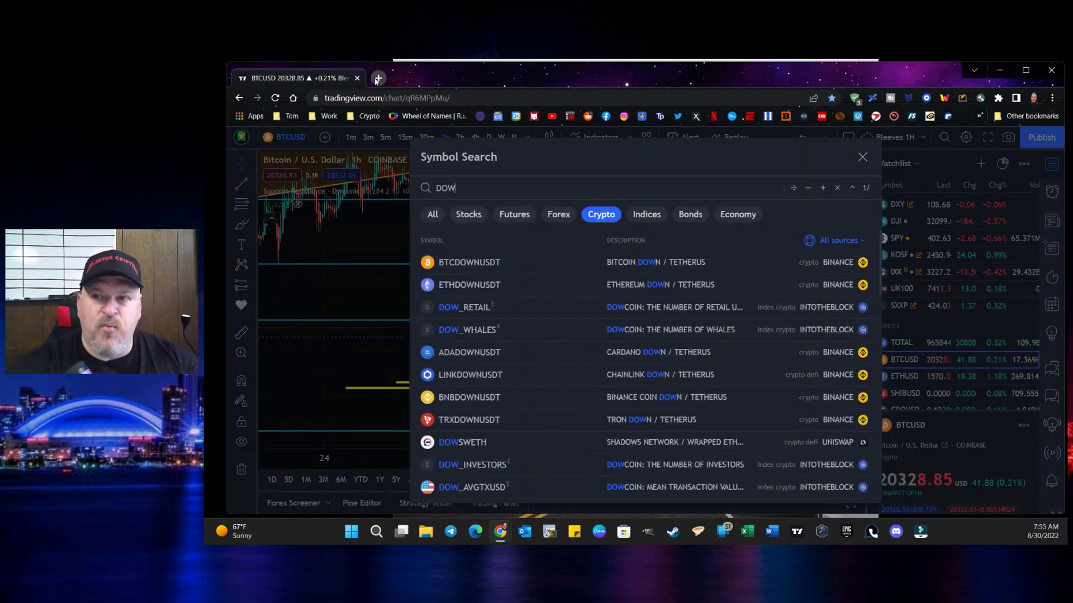
click(863, 159)
click(378, 78)
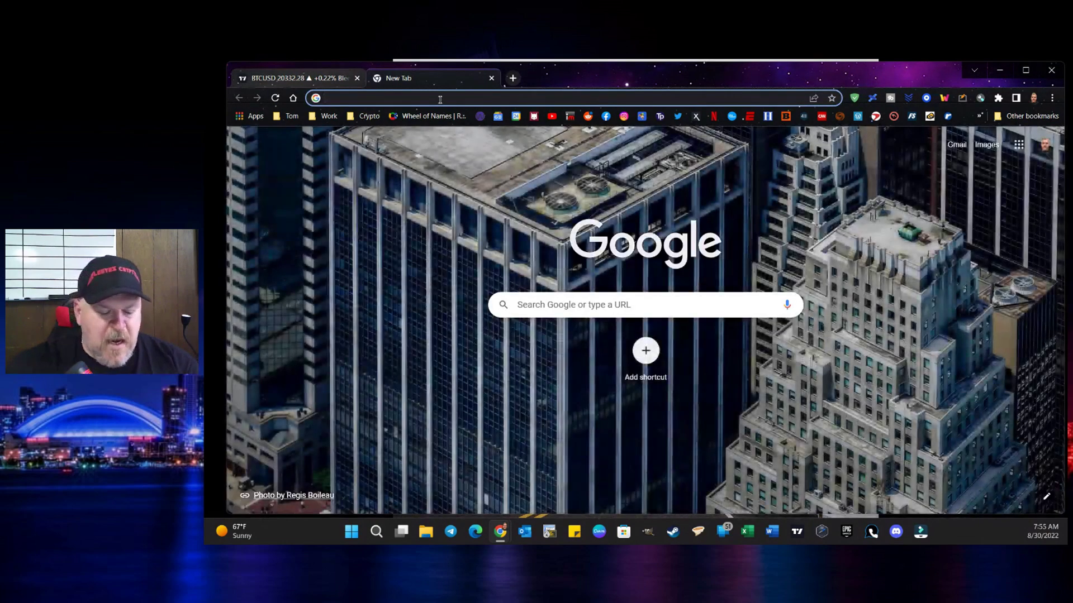
text(dow overnight)
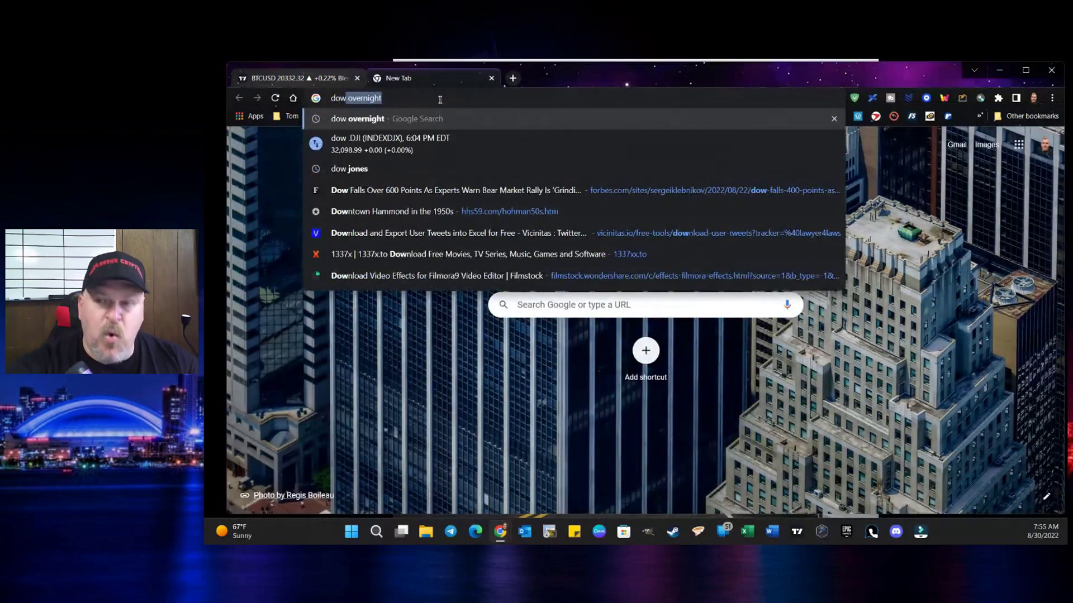
key(Return)
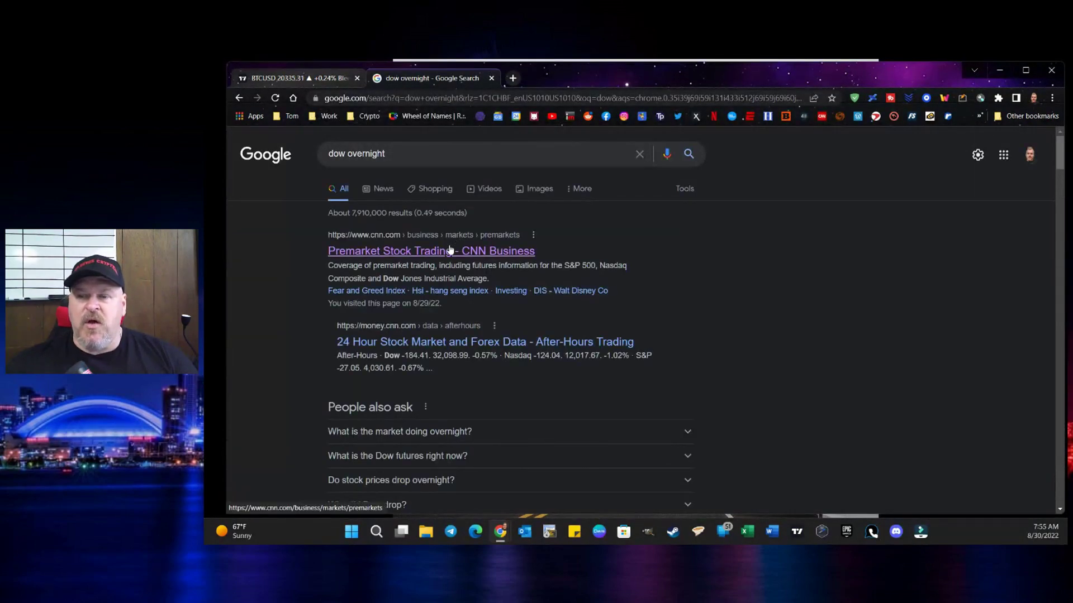
Step: Open the CNN Business 'Premarket Stock Trading' result showing Dow, S&P 500 and Nasdaq futures
click(450, 250)
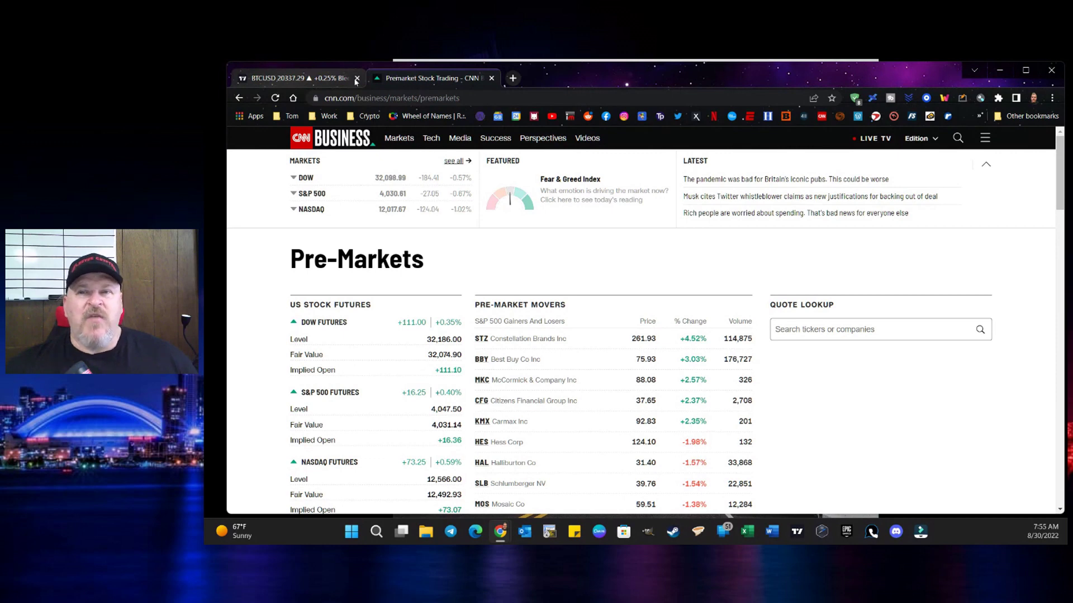
mouse_move(305, 80)
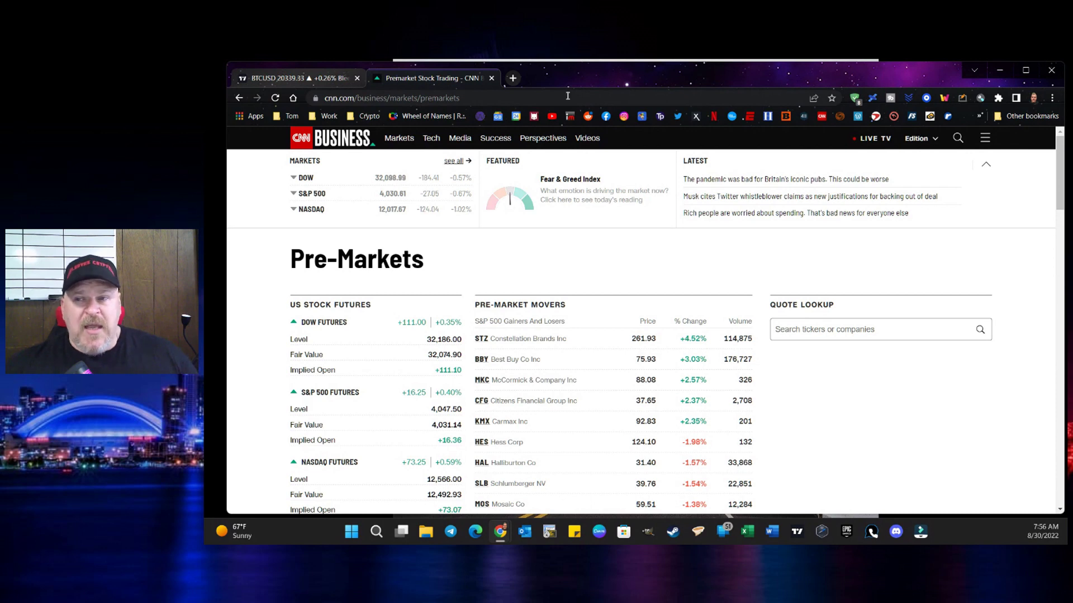
click(540, 198)
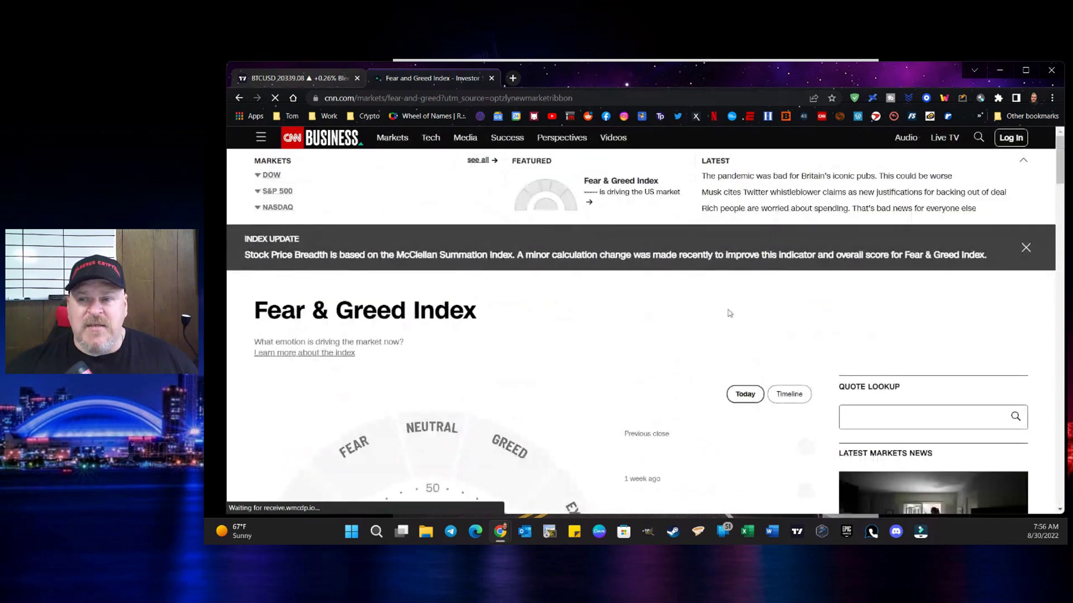
scroll(598, 347, down, 4)
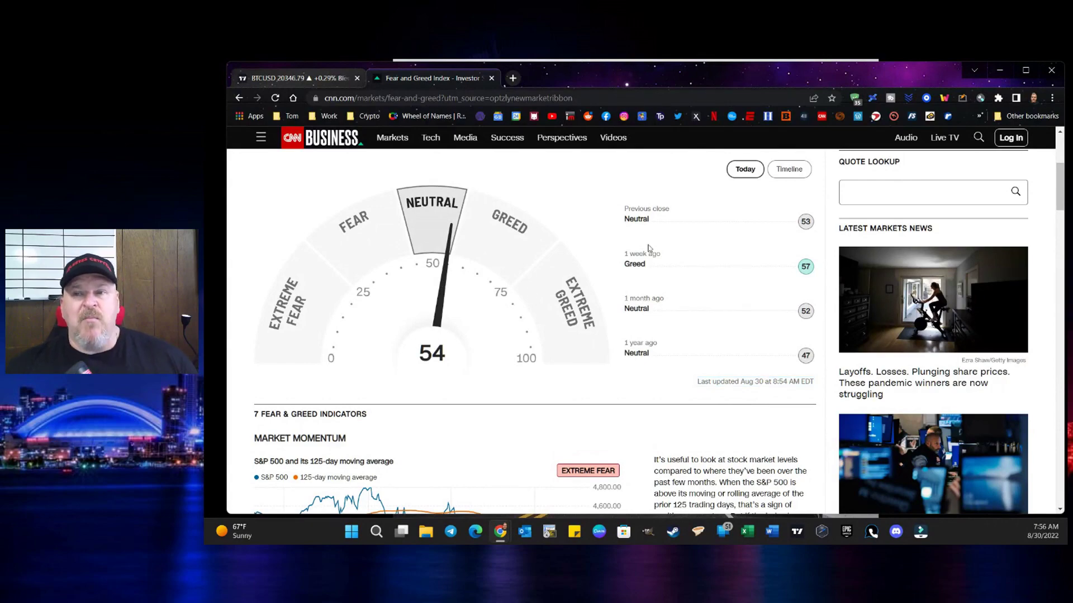
scroll(639, 247, down, 3)
scroll(634, 338, down, 3)
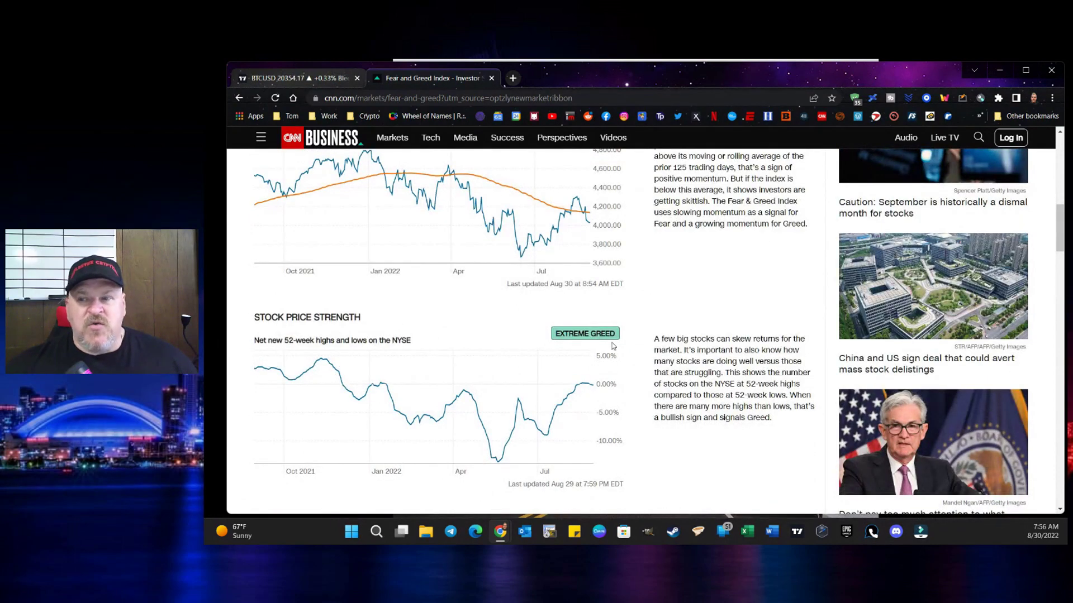
scroll(630, 322, up, 3)
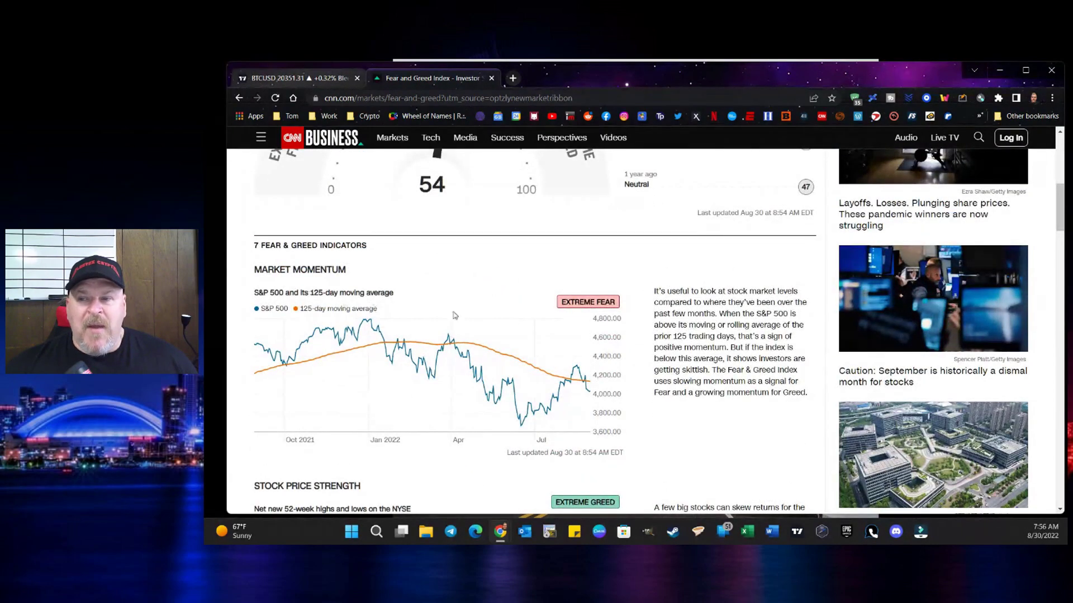
scroll(662, 306, down, 6)
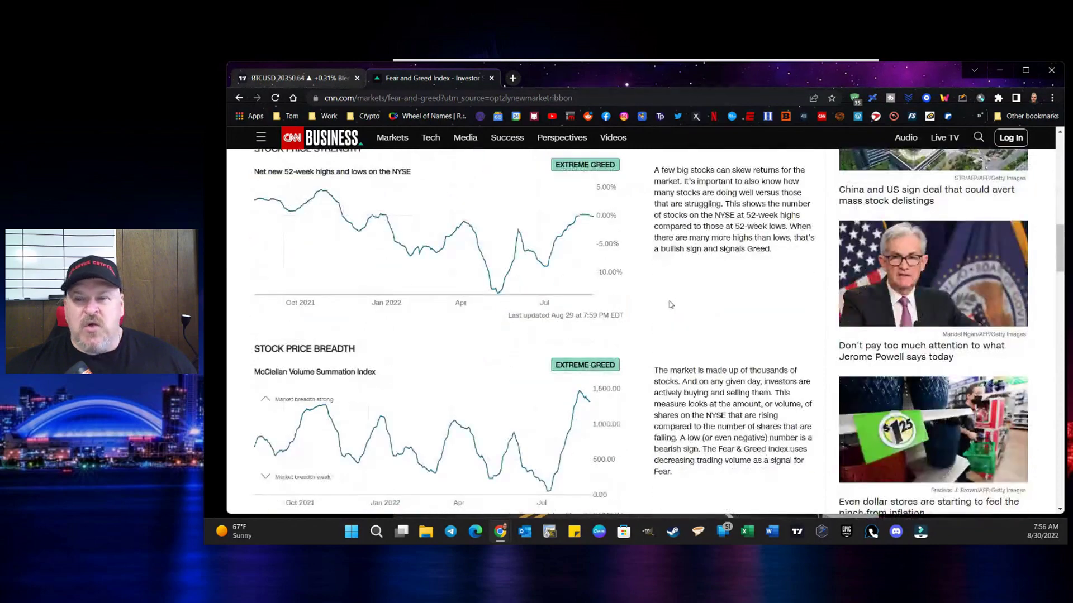
scroll(670, 303, down, 2)
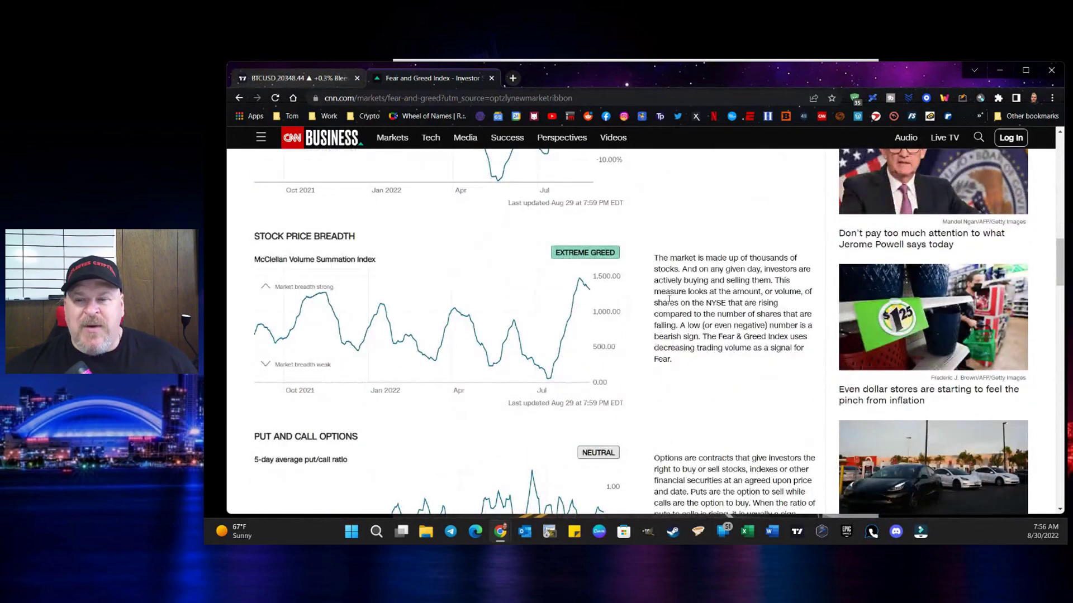
scroll(672, 303, up, 6)
scroll(671, 306, up, 6)
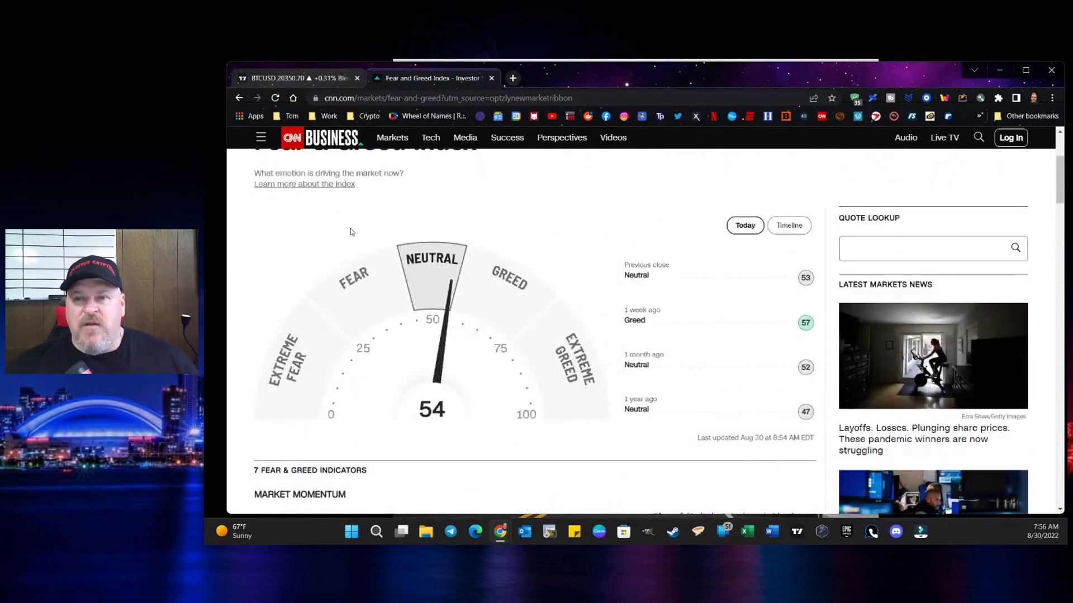
scroll(347, 227, up, 3)
key(alt+Left)
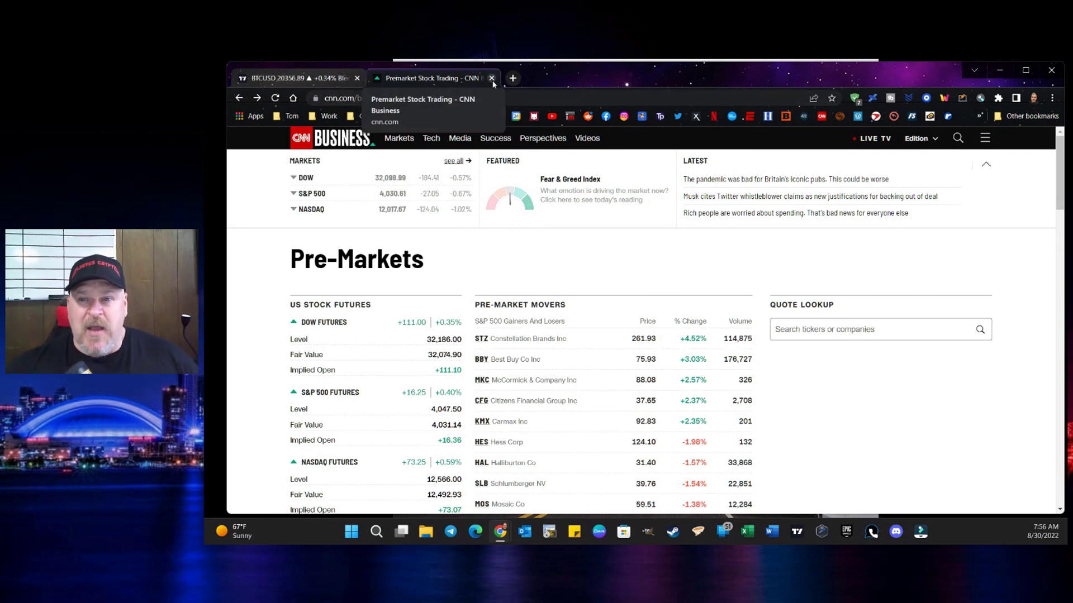
Step: Close the CNN premarkets tab to get back to the BTCUSD hourly chart
click(492, 78)
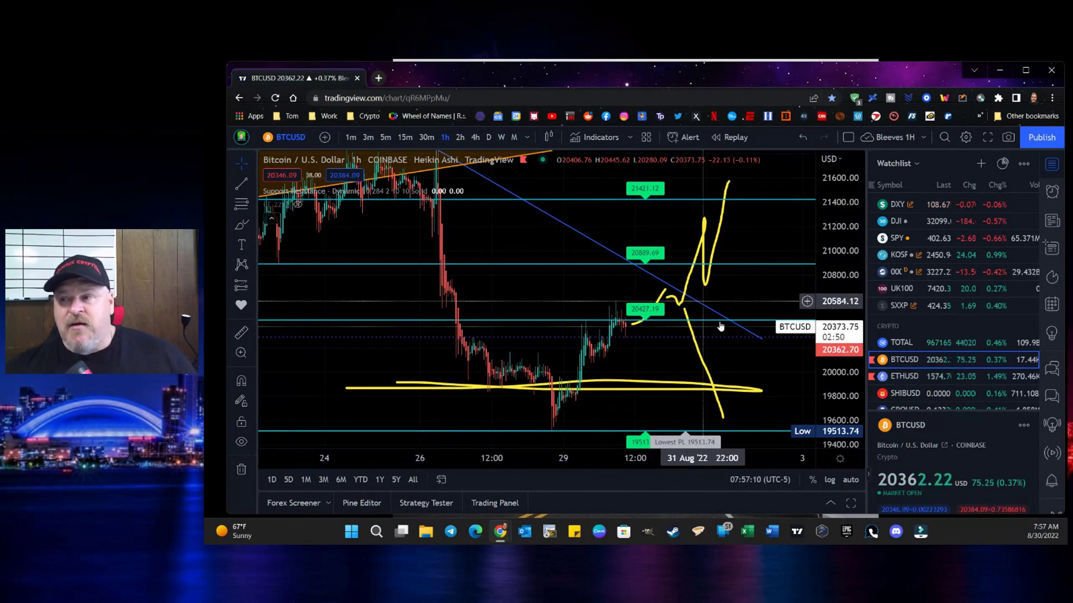
Step: Switch to ETHUSD and zoom and pan its hourly chart, leaving space right of the latest candles
click(924, 378)
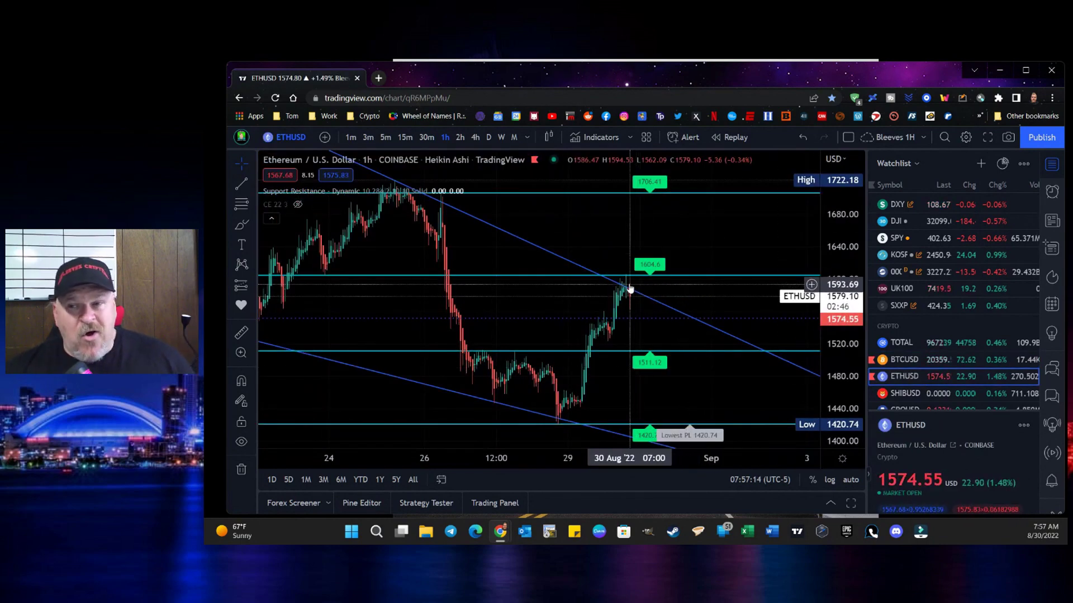
scroll(670, 274, down, 5)
drag(720, 234, 627, 335)
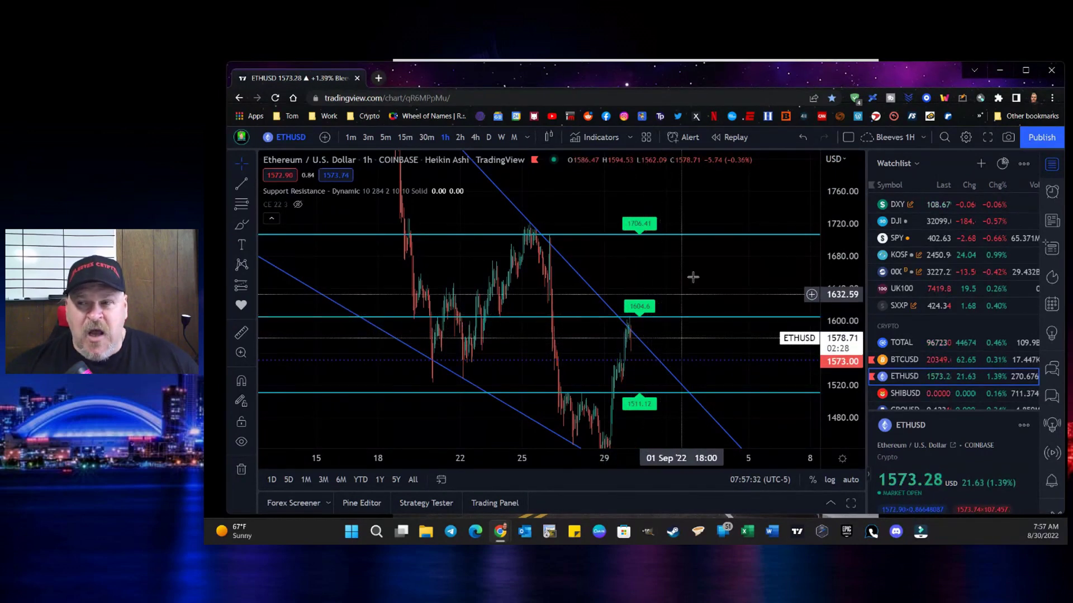
scroll(698, 246, down, 4)
drag(716, 208, 592, 263)
scroll(480, 318, down, 5)
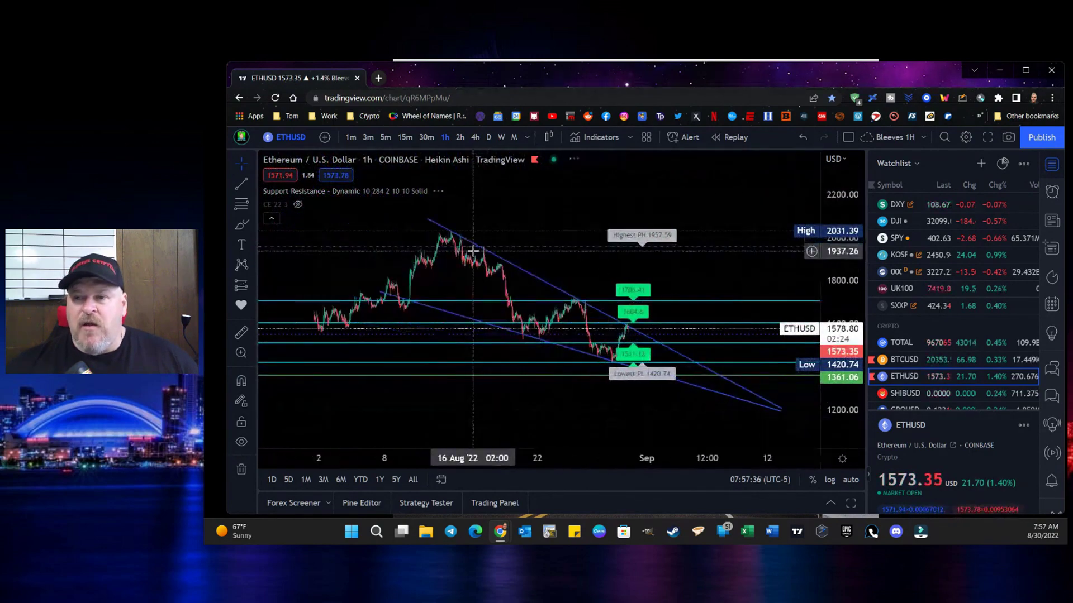